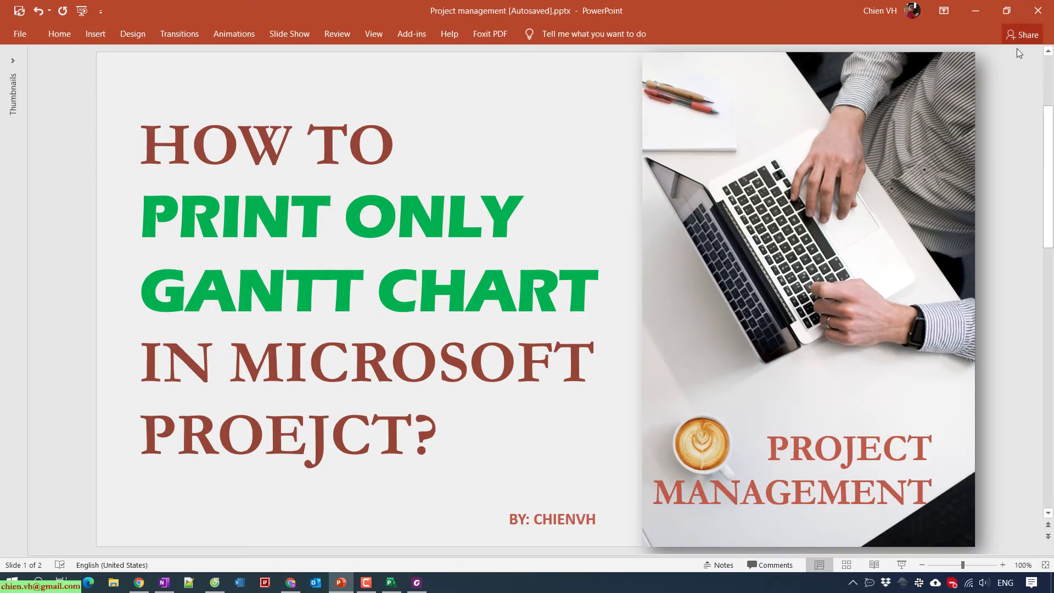
Switch from PowerPoint to the Website Development schedule in Gantt Chart view
click(975, 11)
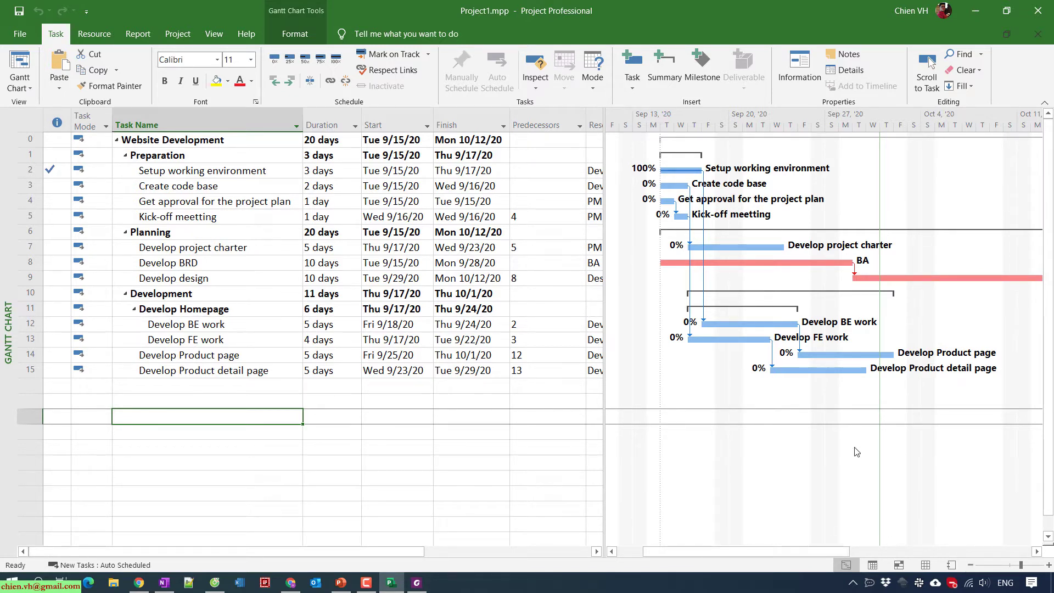
mouse_move(808, 550)
mouse_down()
mouse_move(848, 550)
mouse_move(821, 553)
mouse_up()
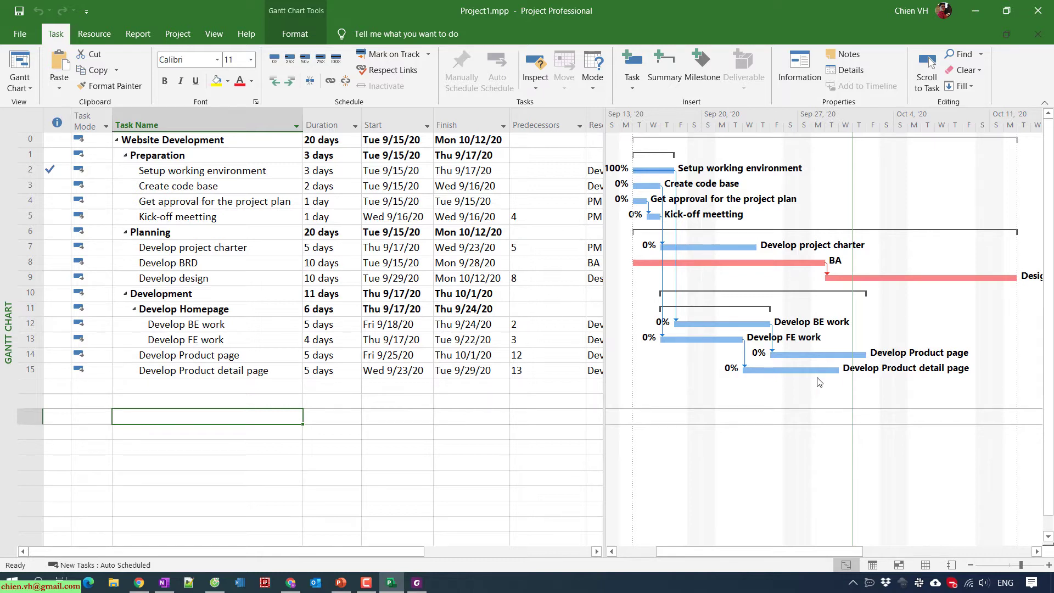
Open the zoomed print preview, keeping Foxit PhantomPDF Printer as the printer
click(21, 33)
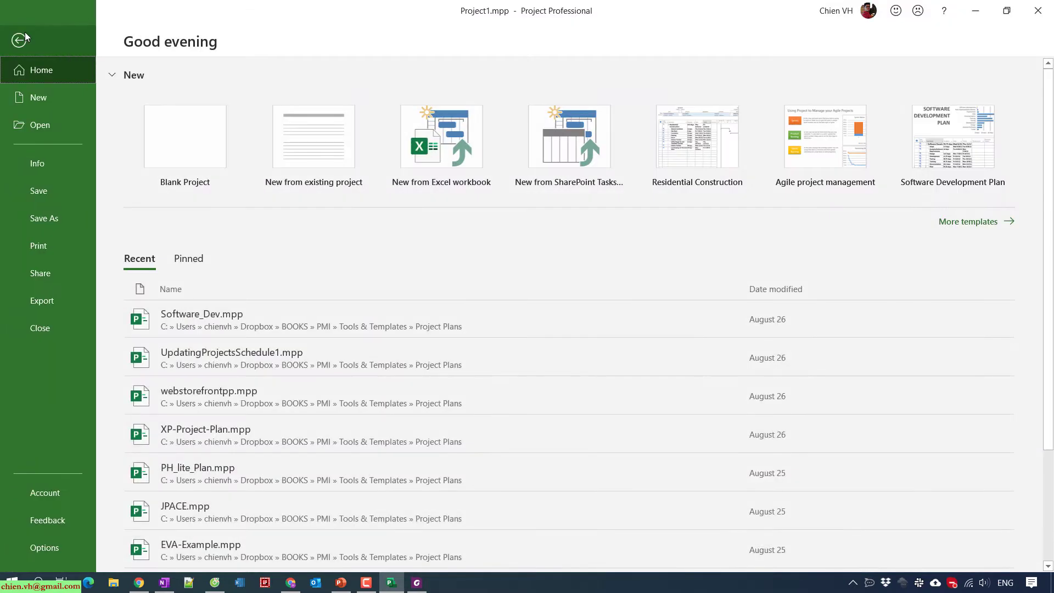
click(60, 248)
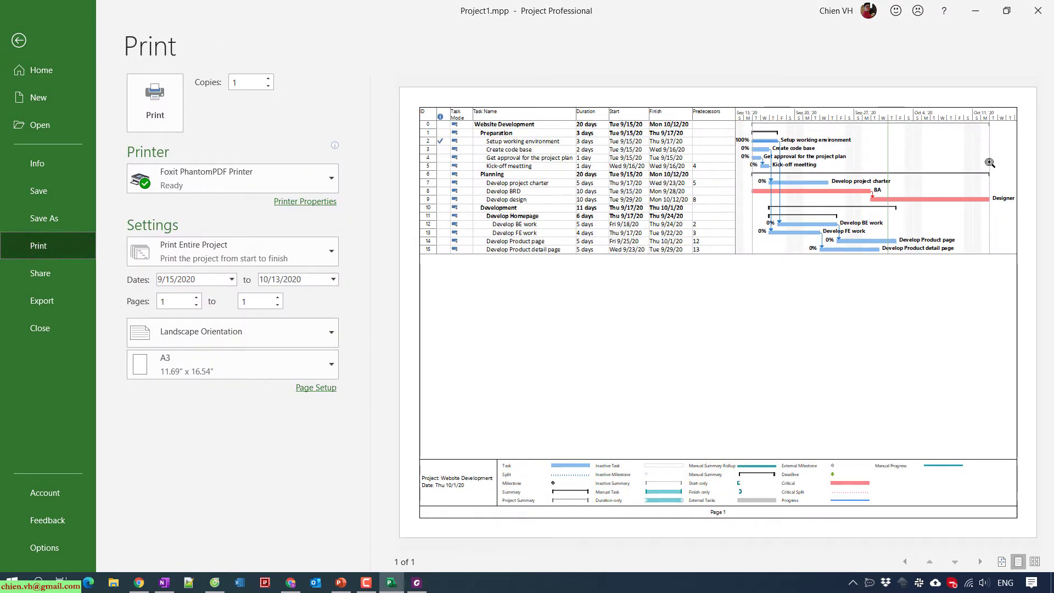
click(704, 201)
click(326, 178)
click(321, 156)
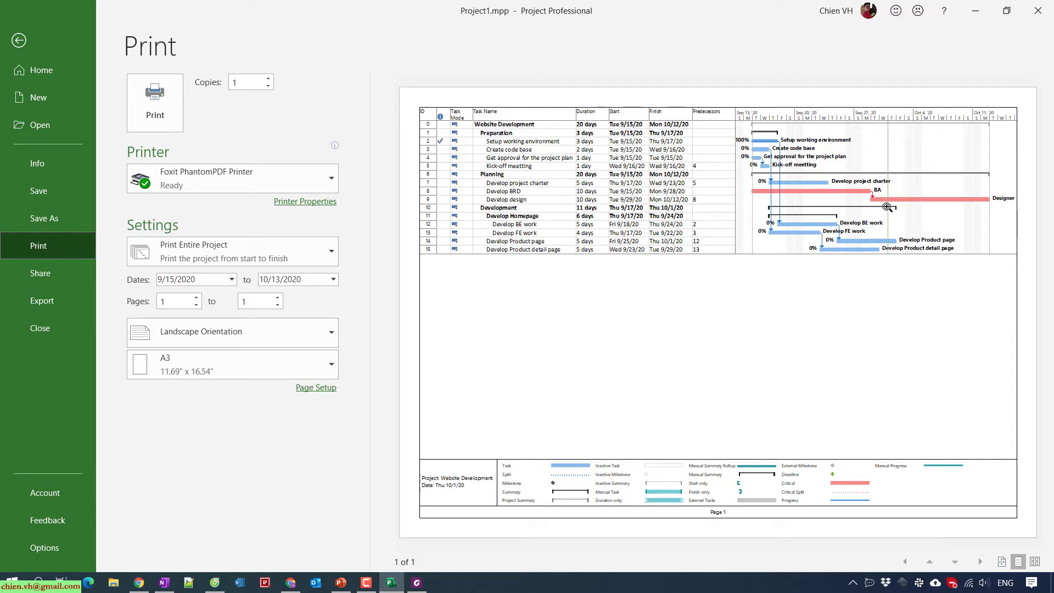
Print the plan to a PDF saved as 'testing project plan'
click(155, 109)
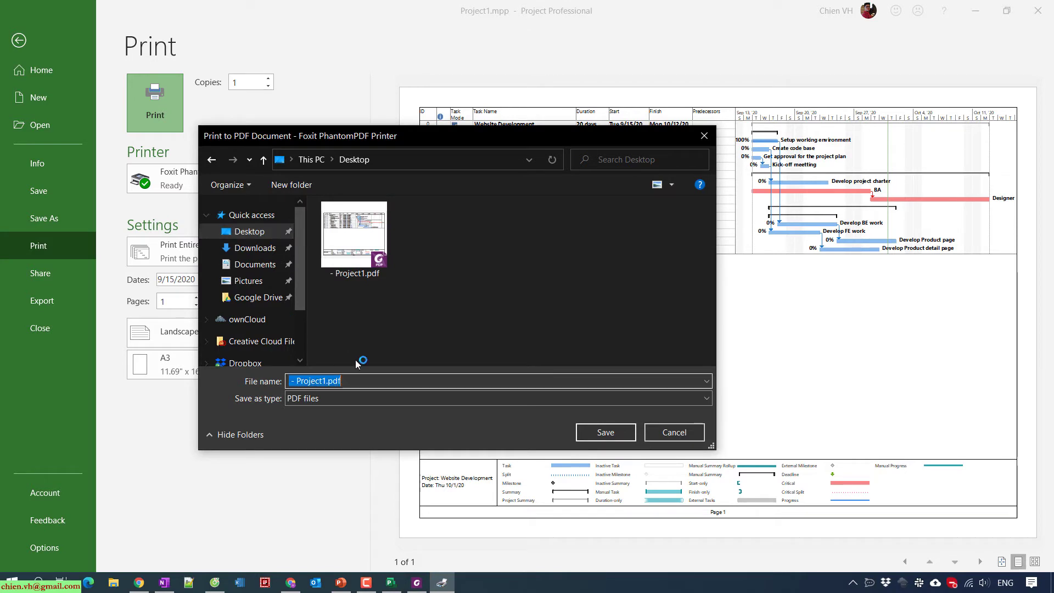
text(te)
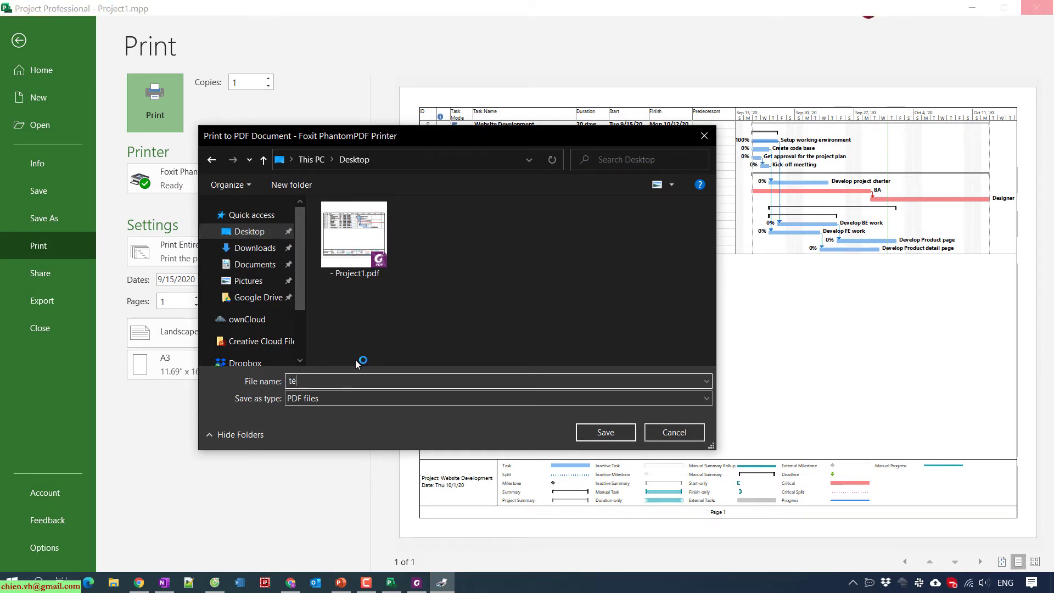
text(sting project plan)
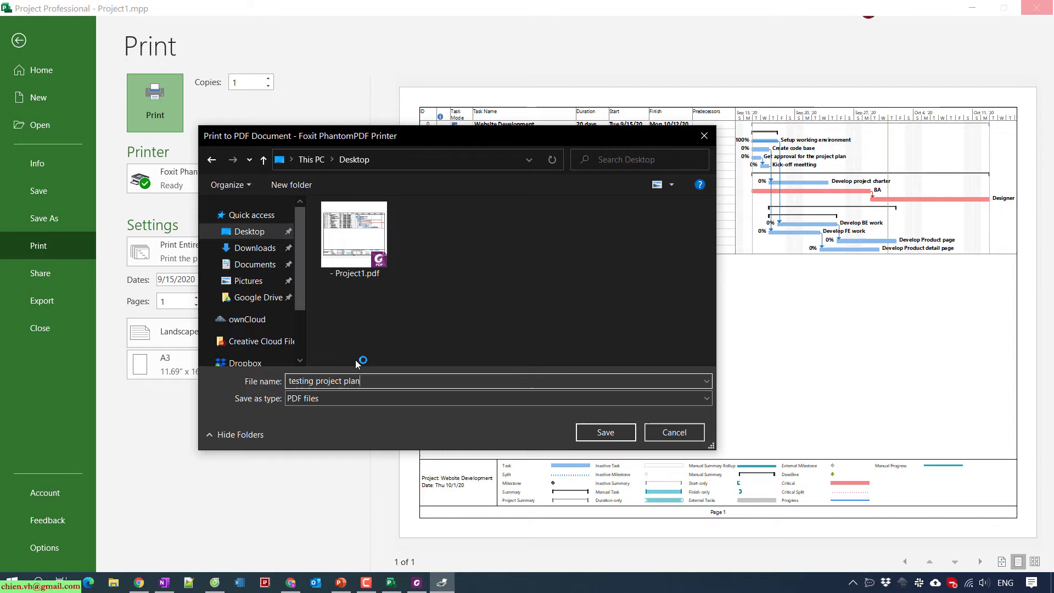
key(Return)
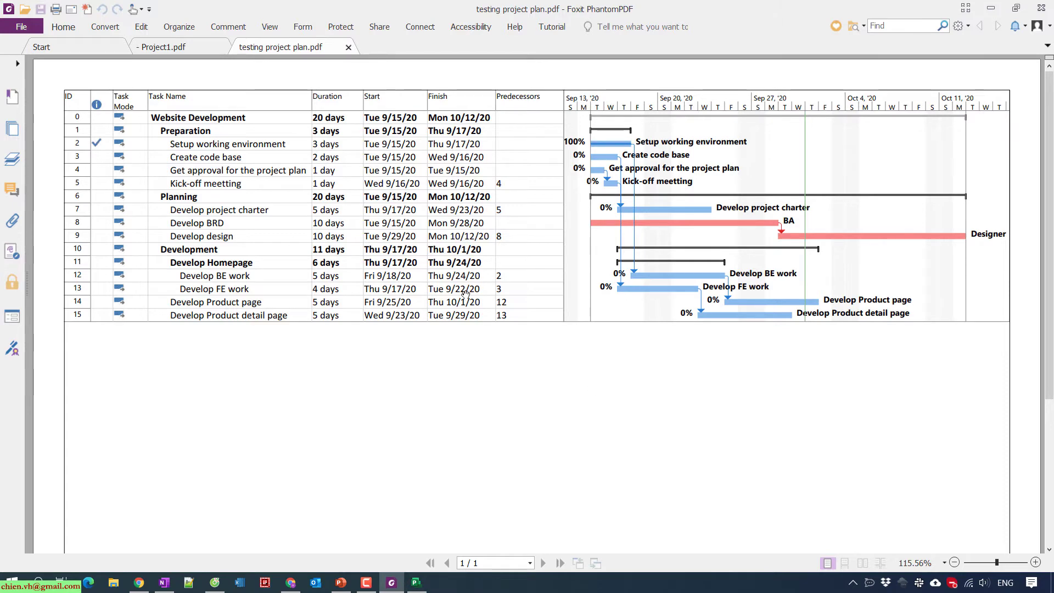
scroll(462, 296, down, 3)
scroll(451, 353, up, 3)
scroll(470, 350, down, 3)
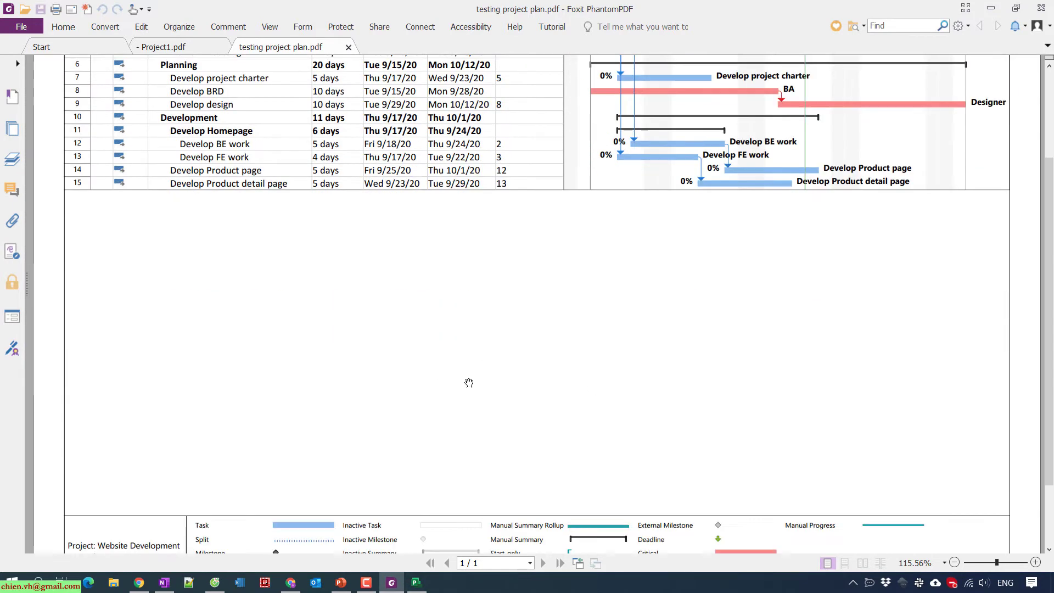
scroll(472, 379, down, 2)
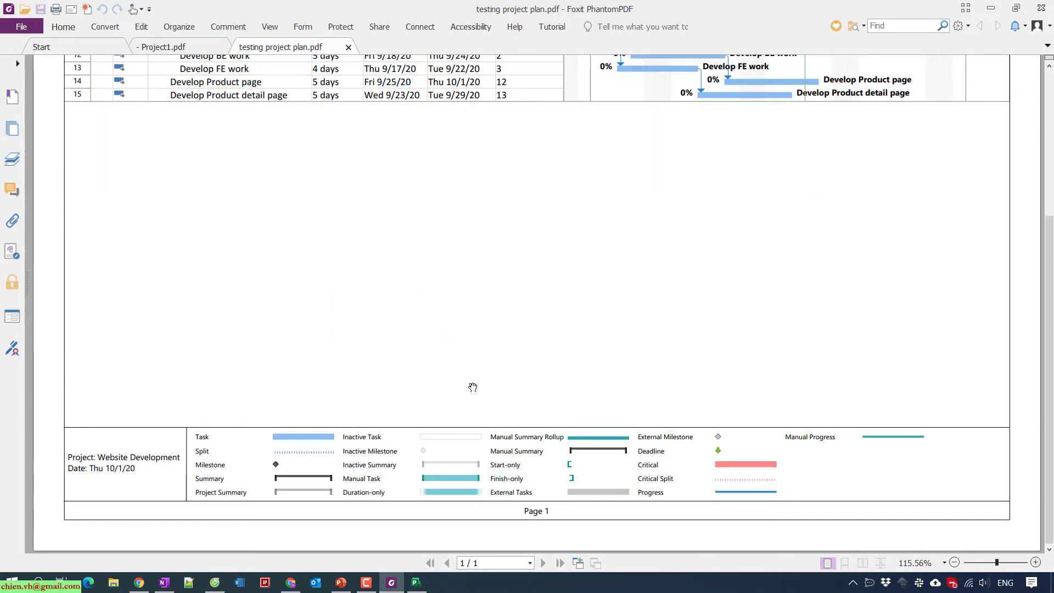
scroll(472, 386, up, 5)
scroll(472, 386, up, 1)
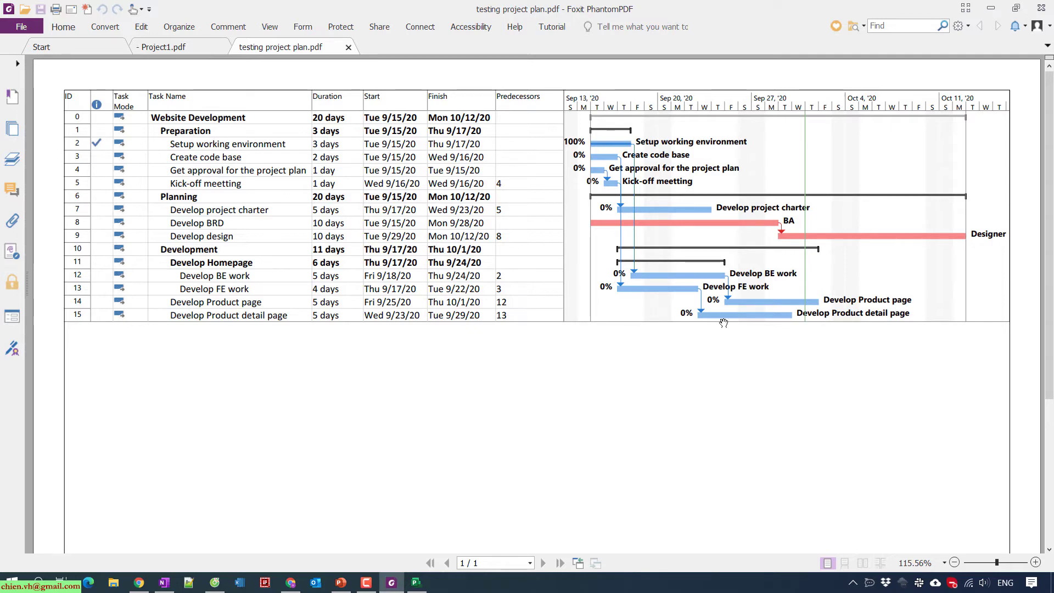
Return from the PDF to Project's Gantt Chart view with the View tab showing
click(991, 8)
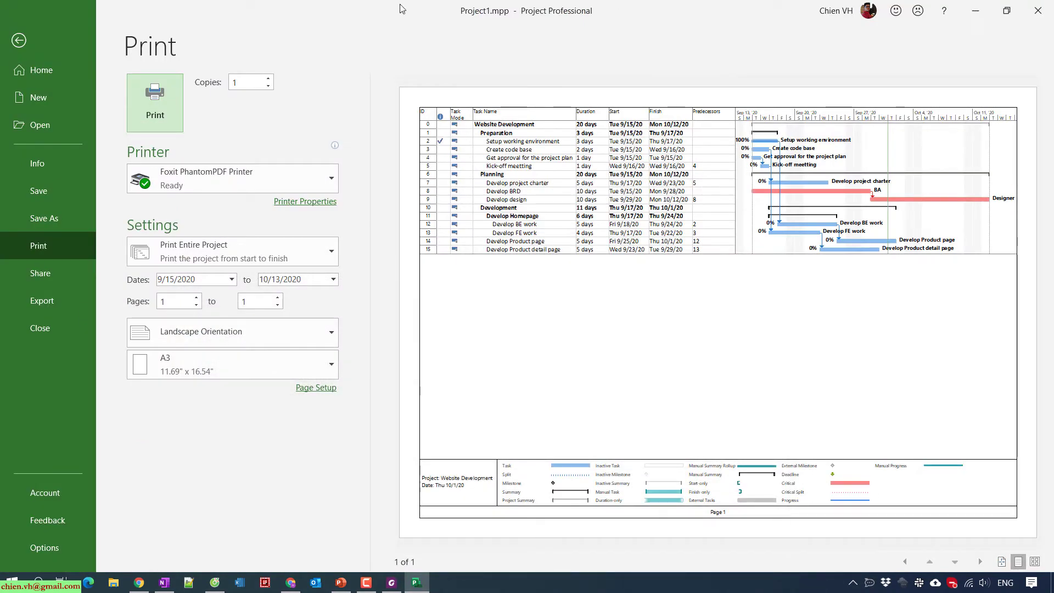
click(19, 40)
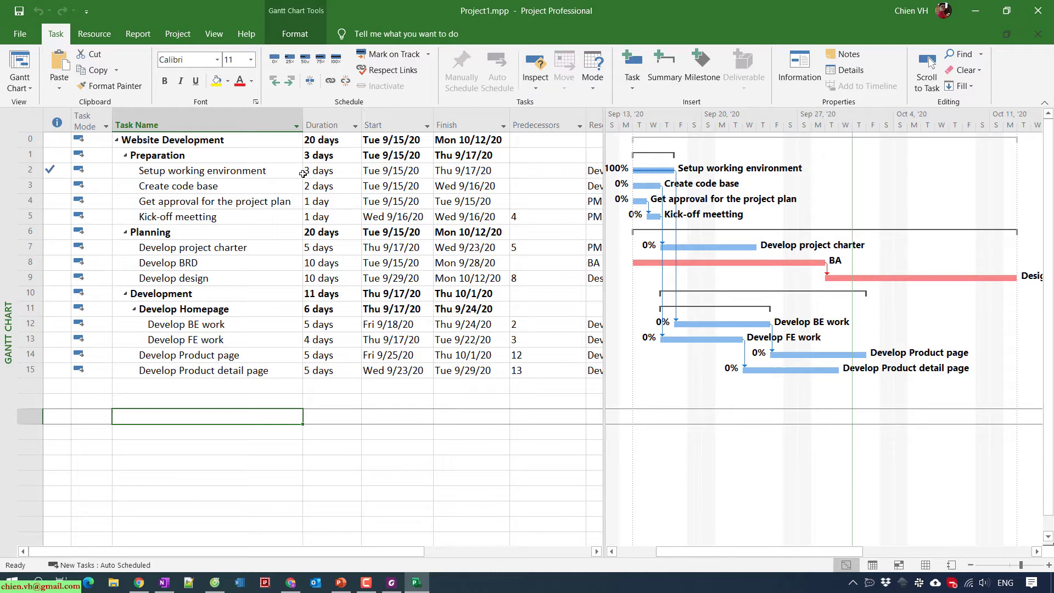
click(213, 33)
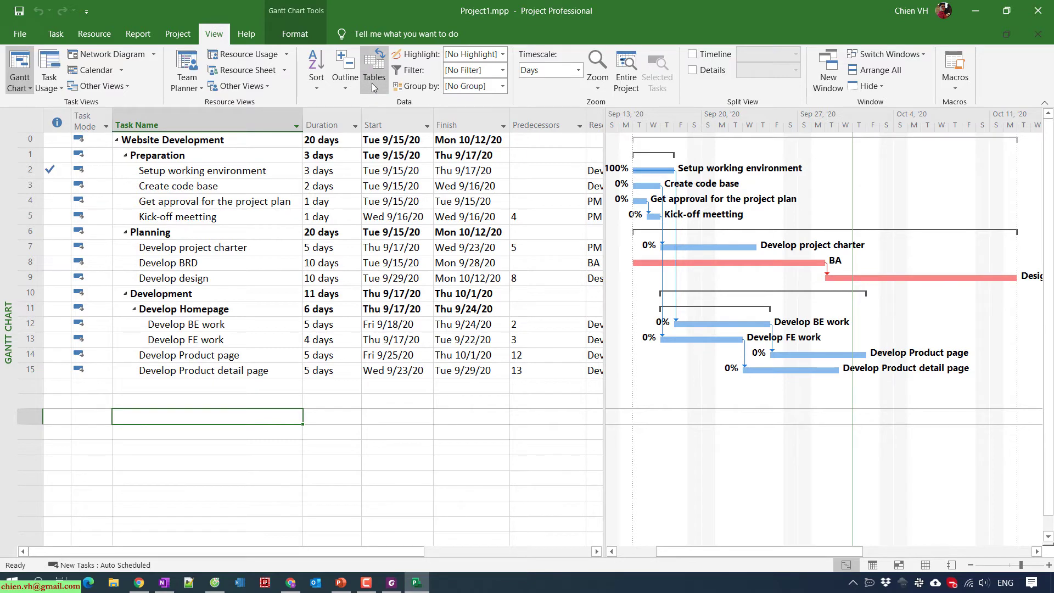
Select task table cells through row 15, clear the selection, and list the built-in tables
click(148, 140)
drag(149, 140, 195, 165)
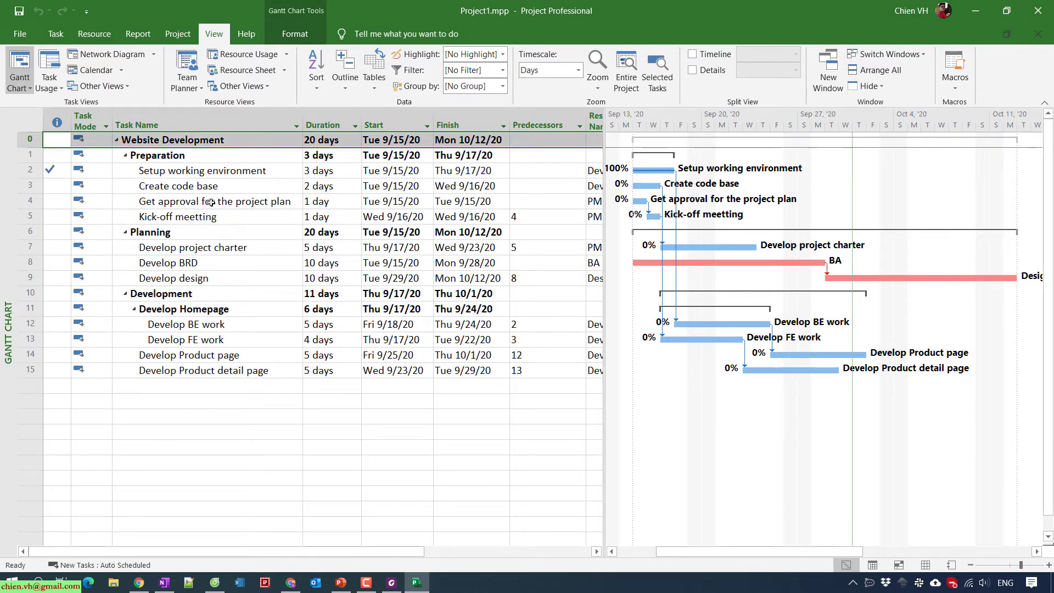
click(208, 277)
drag(152, 155, 555, 364)
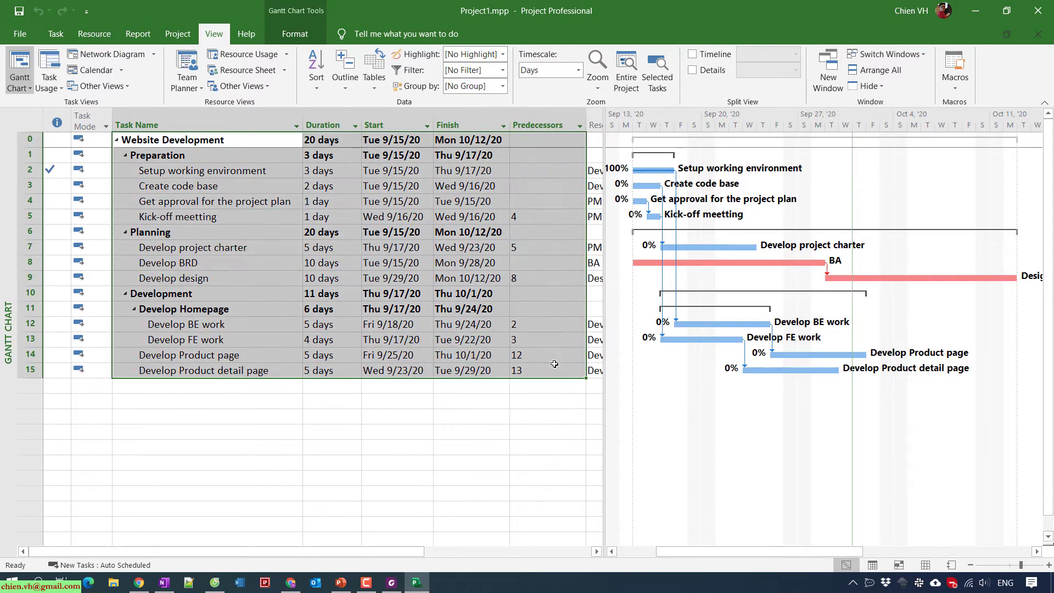
click(394, 433)
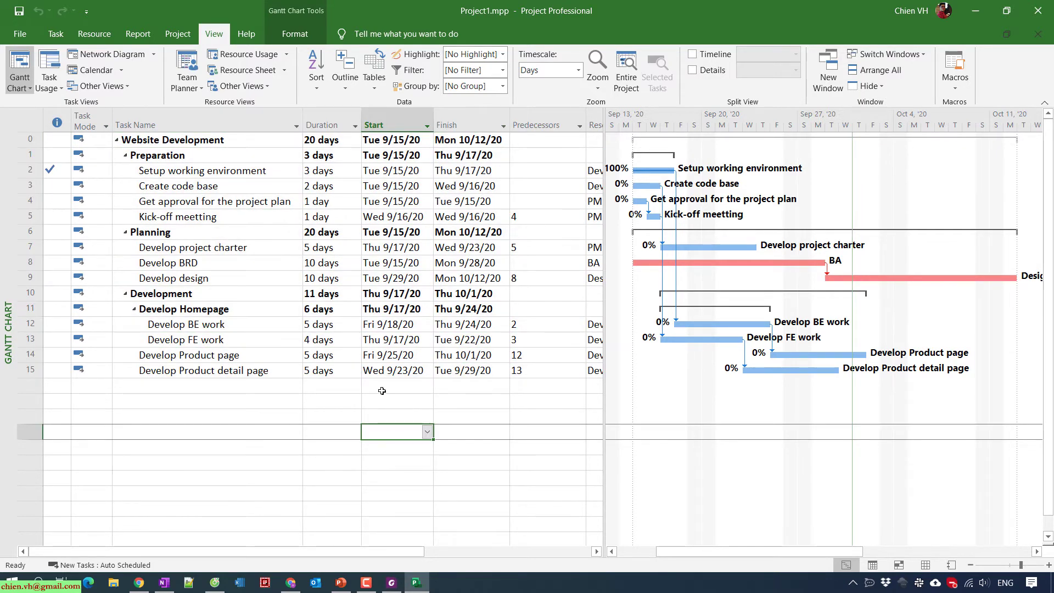
click(378, 86)
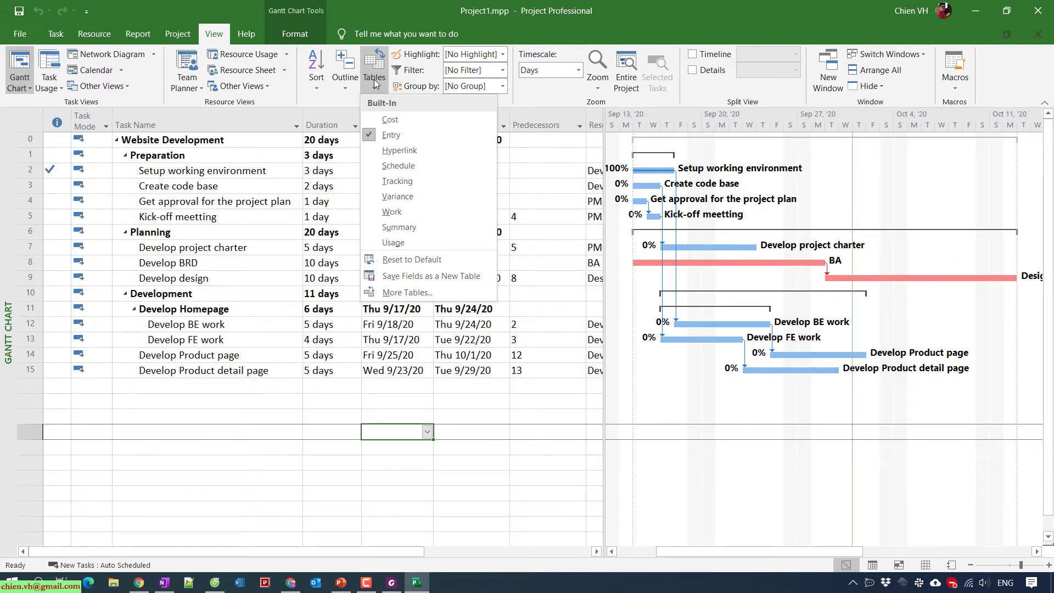
Start a new table definition from the More Tables list
click(450, 296)
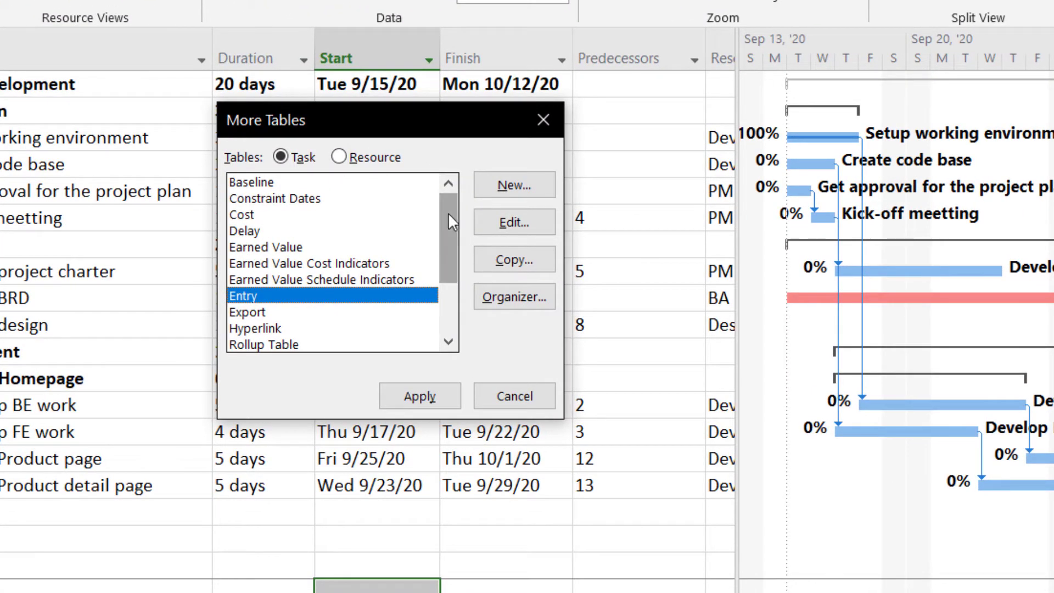
mouse_move(448, 230)
mouse_down()
mouse_move(452, 329)
mouse_move(449, 190)
mouse_up()
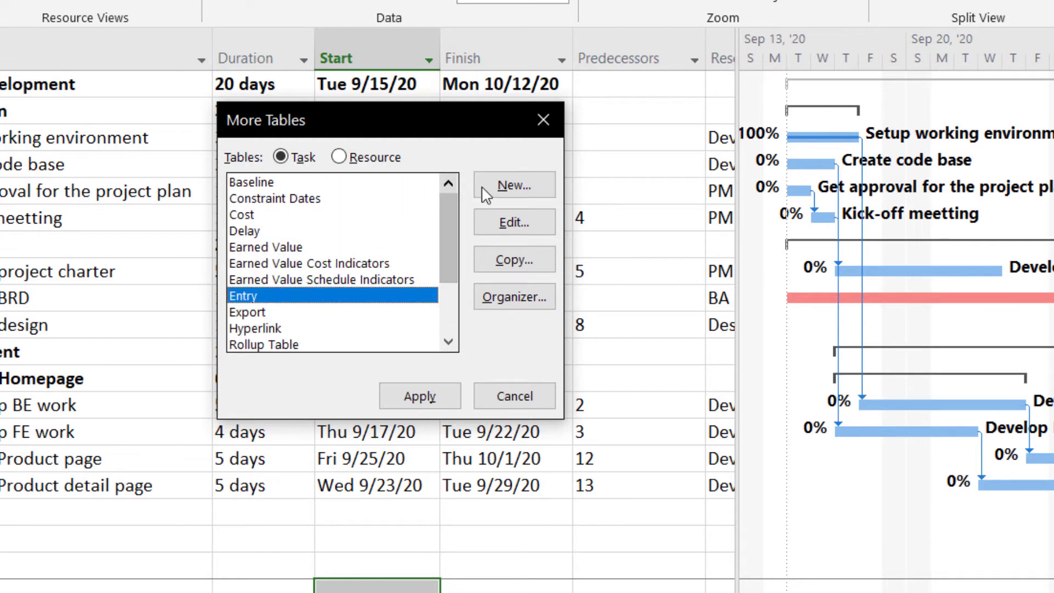
click(514, 186)
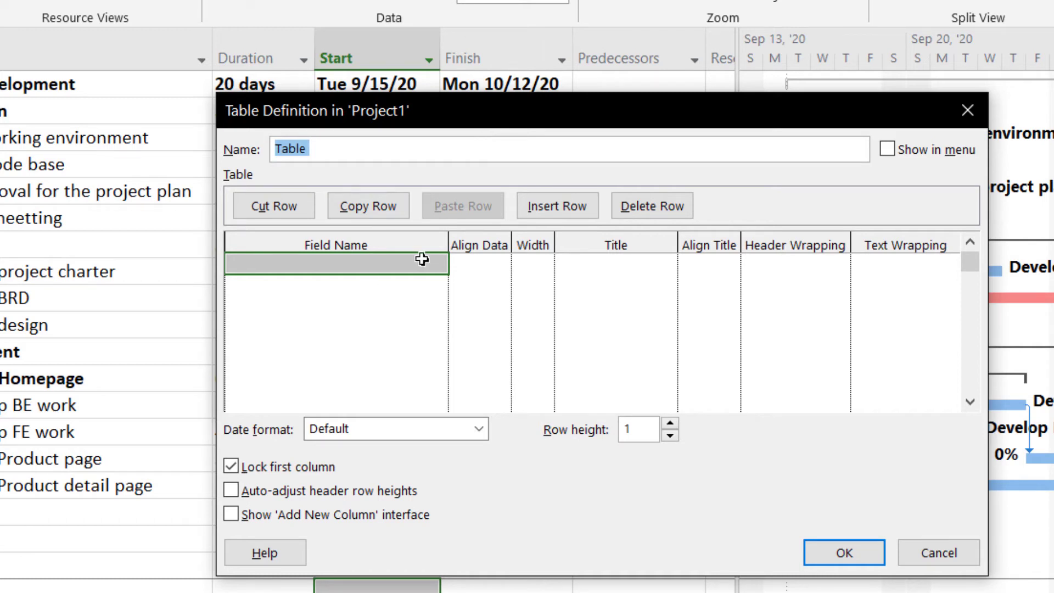
text(P)
text(r)
Correct the table name to 'Print only Gantt Chart_Customized by ChienVH'
key(BackSpace)
key(BackSpace)
text(Onl)
key(BackSpace)
key(BackSpace)
text(Print onl)
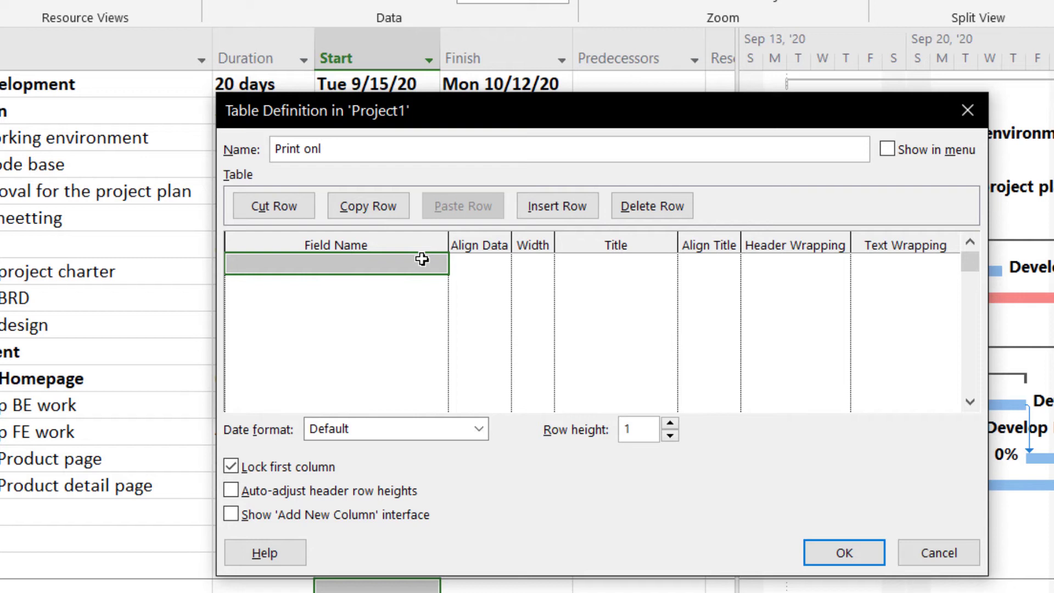
text(y Gantt )
text(Chart)
text(_Custome)
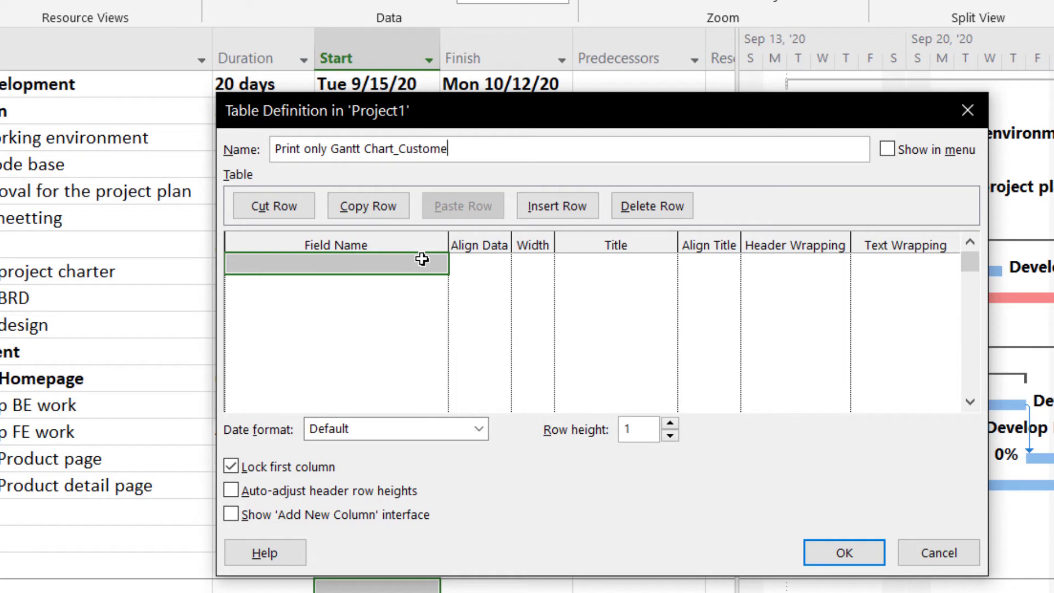
text(xe)
key(BackSpace)
key(BackSpace)
key(BackSpace)
text(zed by)
text( ChienVH)
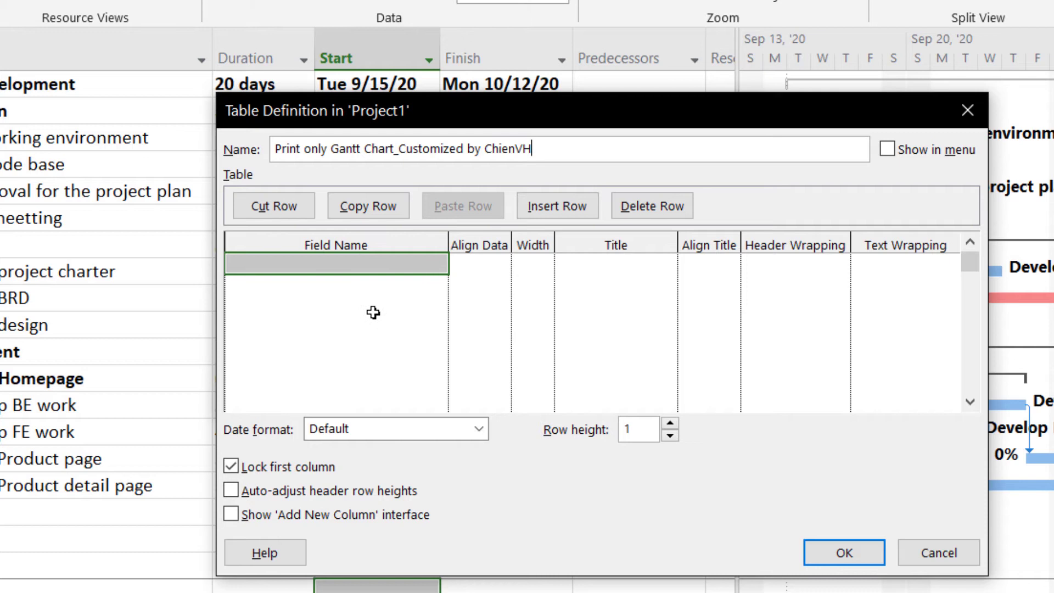
Add ID as the only field with width 0, show it in the menu, and save
click(436, 268)
click(437, 268)
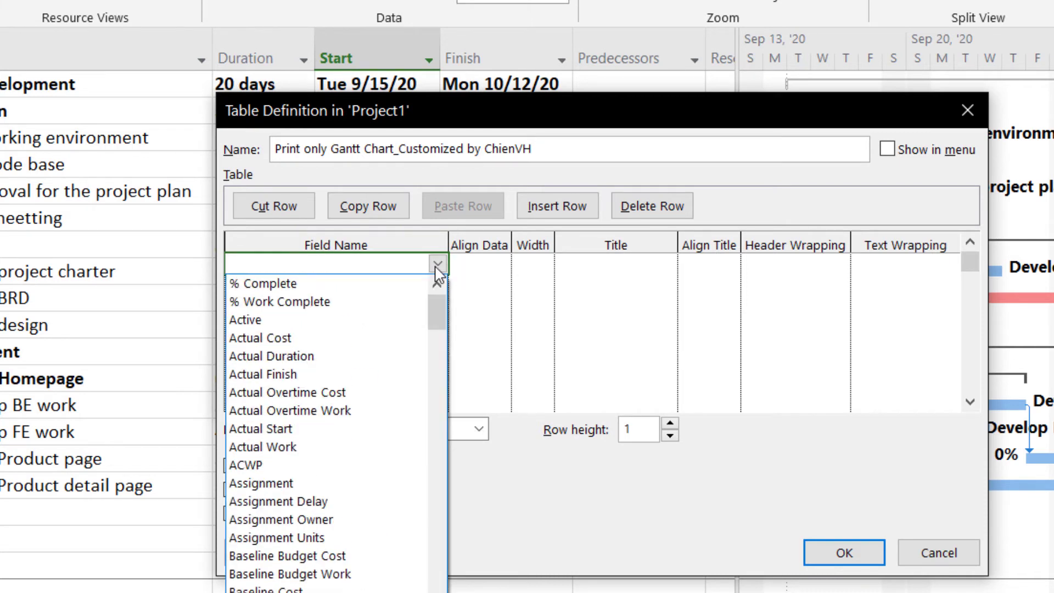
text(id)
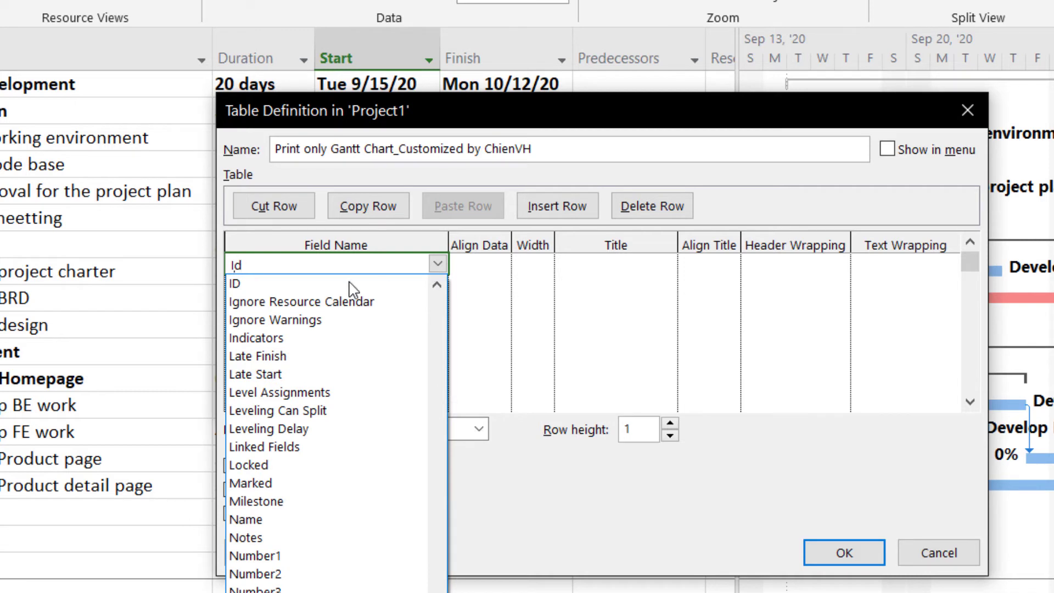
click(277, 284)
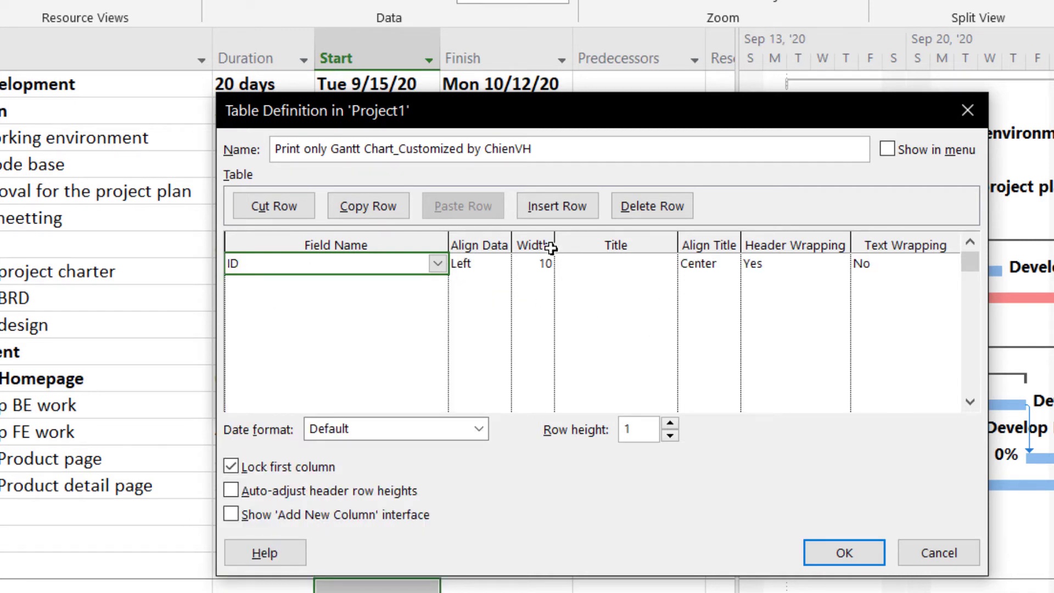
click(535, 264)
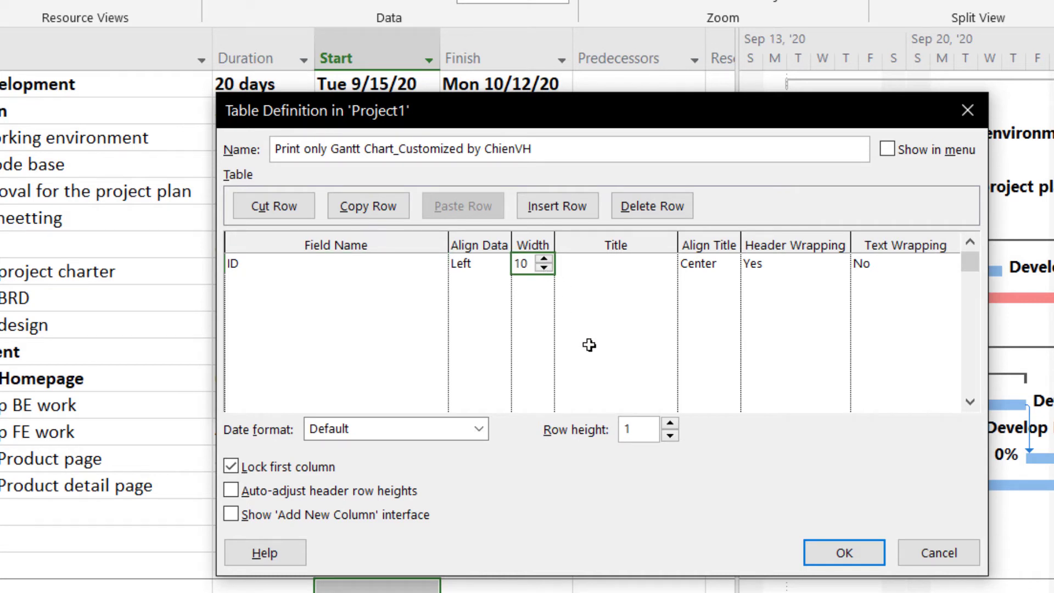
text(0)
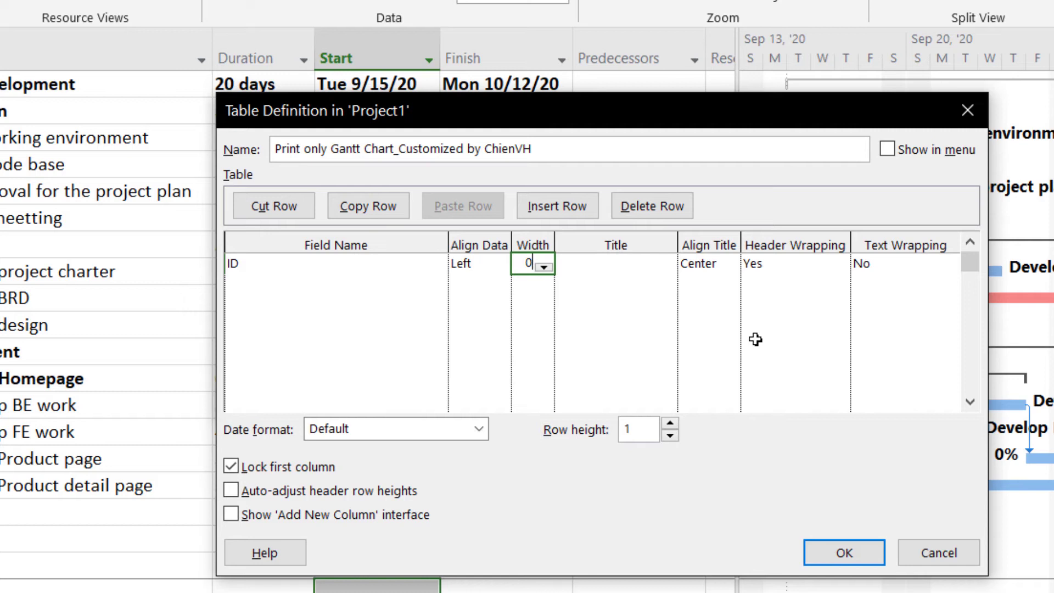
click(757, 340)
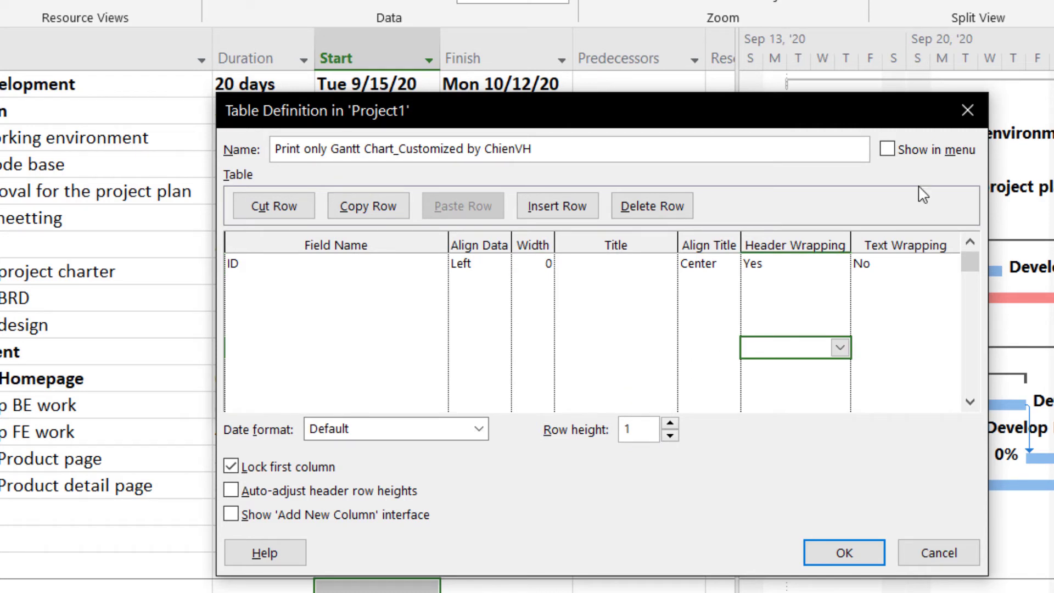
click(888, 150)
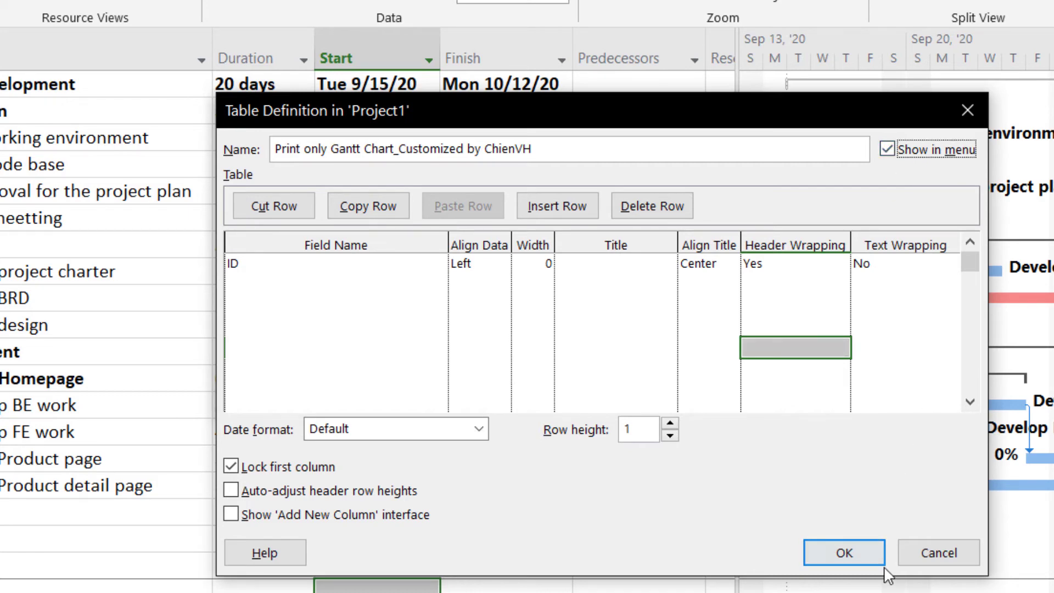
click(844, 553)
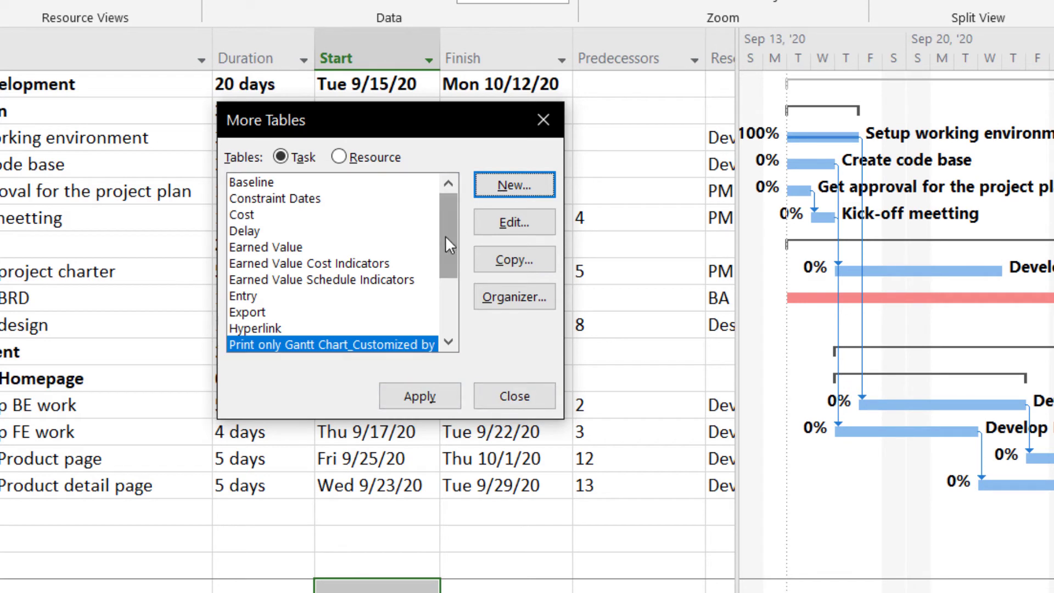
scroll(445, 236, down, 3)
scroll(446, 236, up, 3)
scroll(486, 223, down, 2)
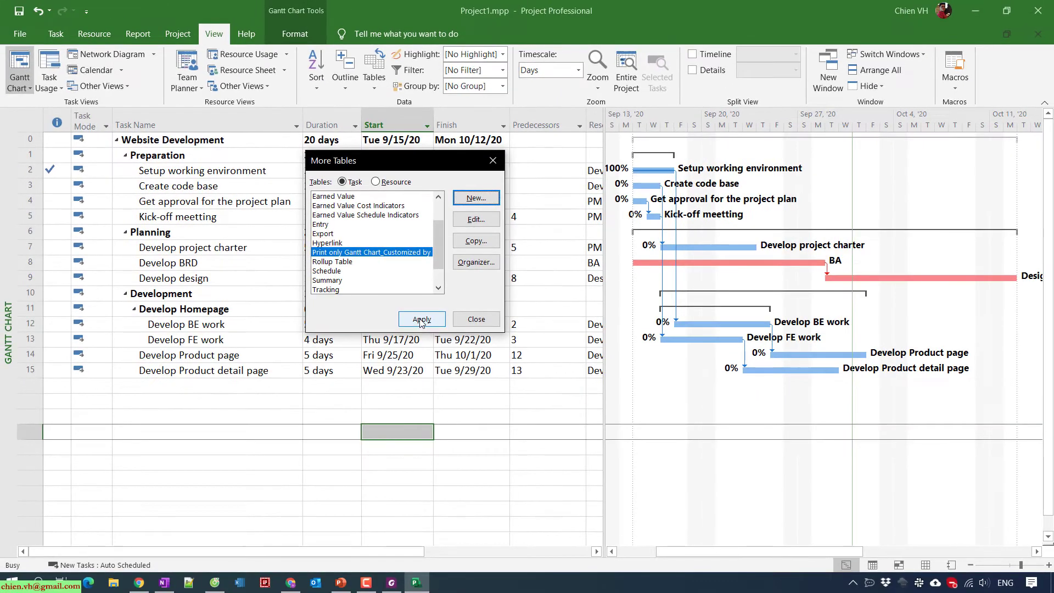
Apply the 'Print only Gantt Chart_Customized by ChienVH' table to the Gantt view
click(422, 319)
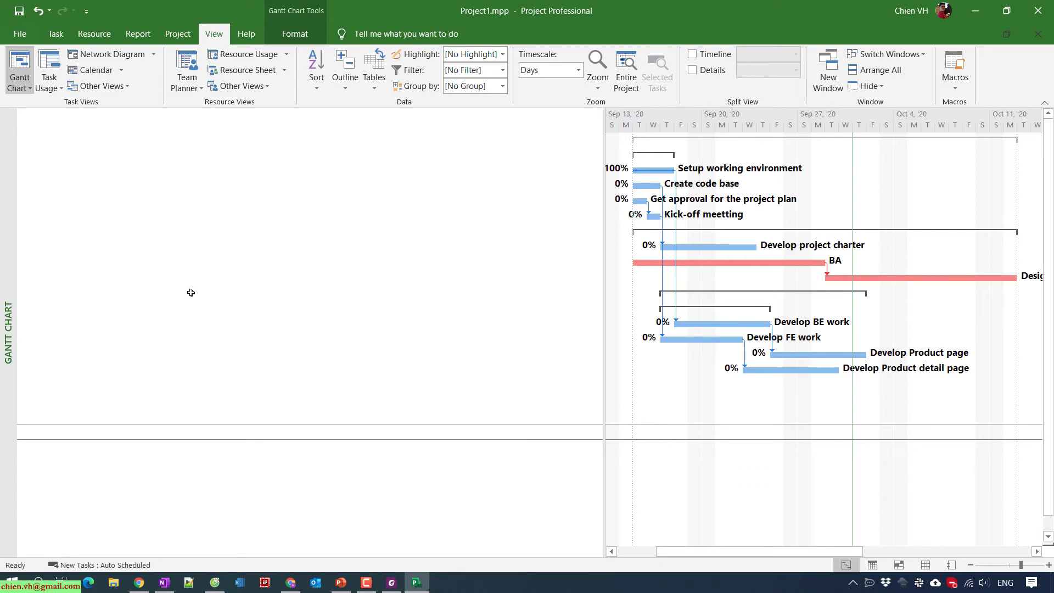
Widen the Gantt pane over the empty table and confirm the custom table is checked
drag(603, 149, 173, 149)
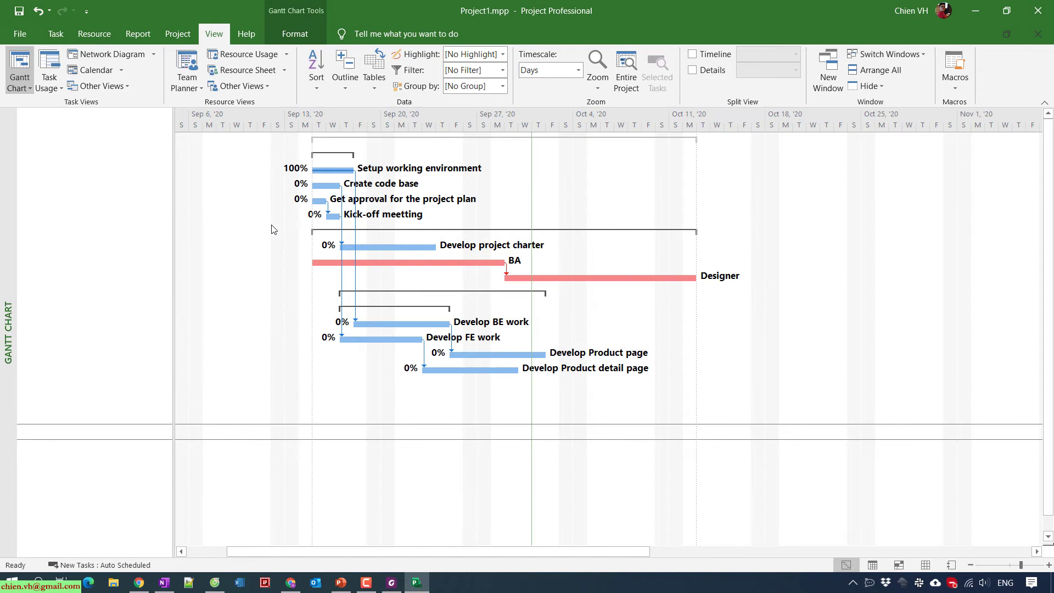
click(378, 90)
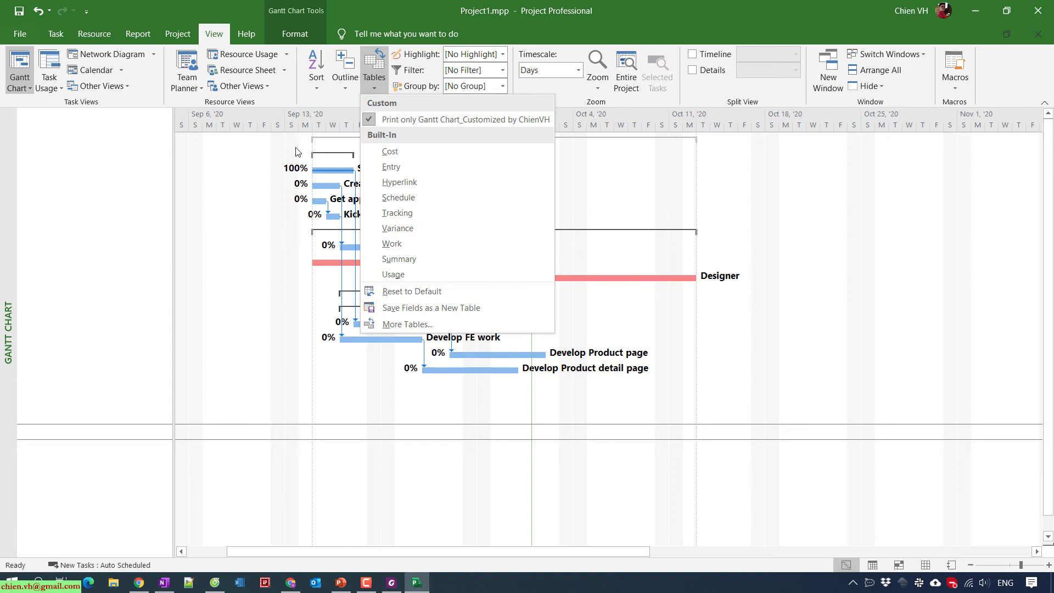
click(280, 105)
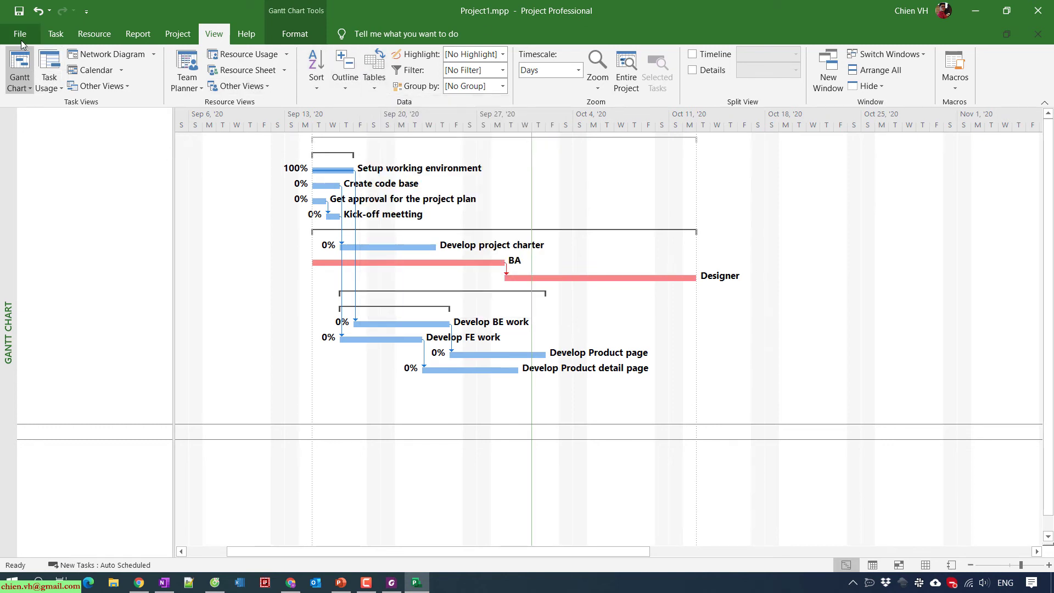
Print the Gantt-only chart to Foxit PhantomPDF as 'no table info'
click(21, 34)
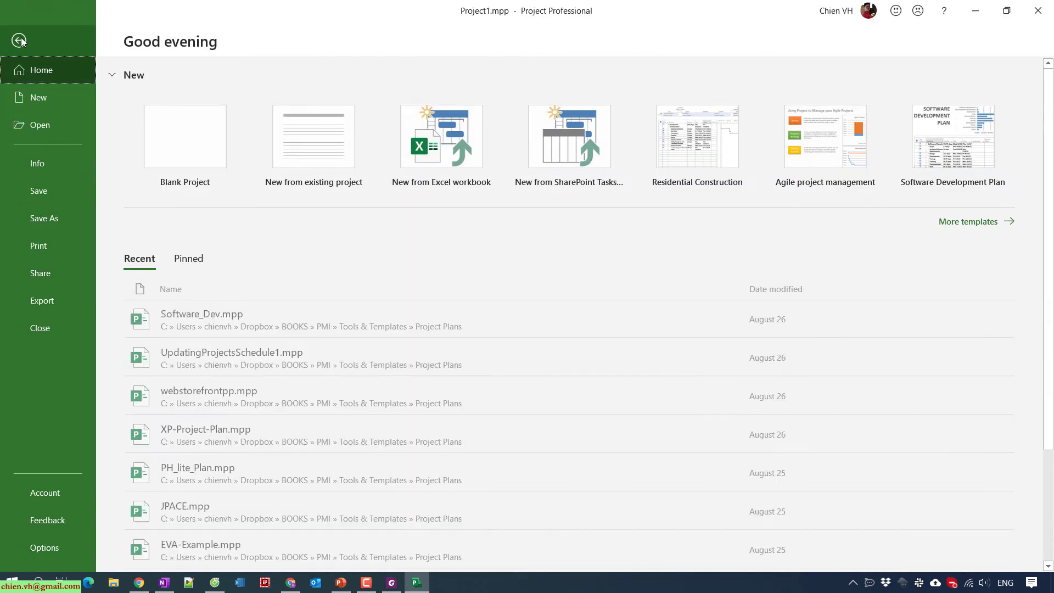
click(39, 246)
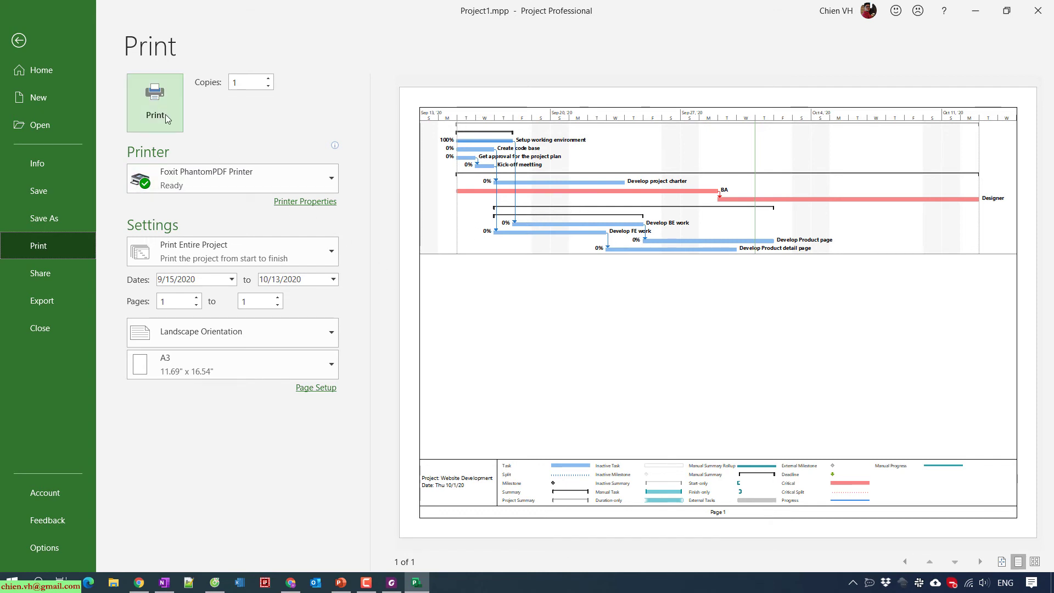
click(155, 100)
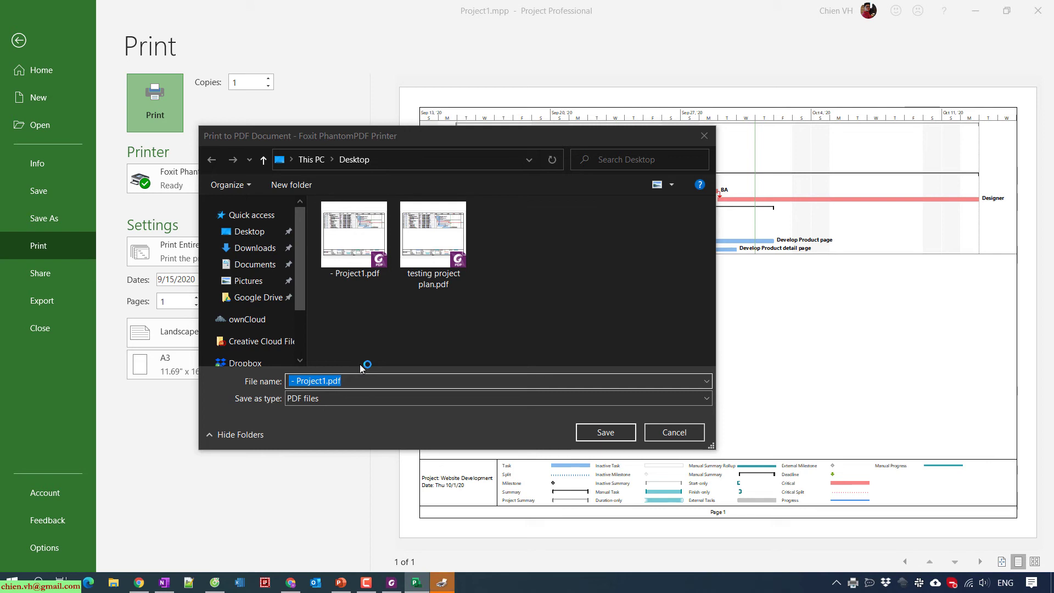
click(374, 380)
key(BackSpace)
key(BackSpace)
key(BackSpace)
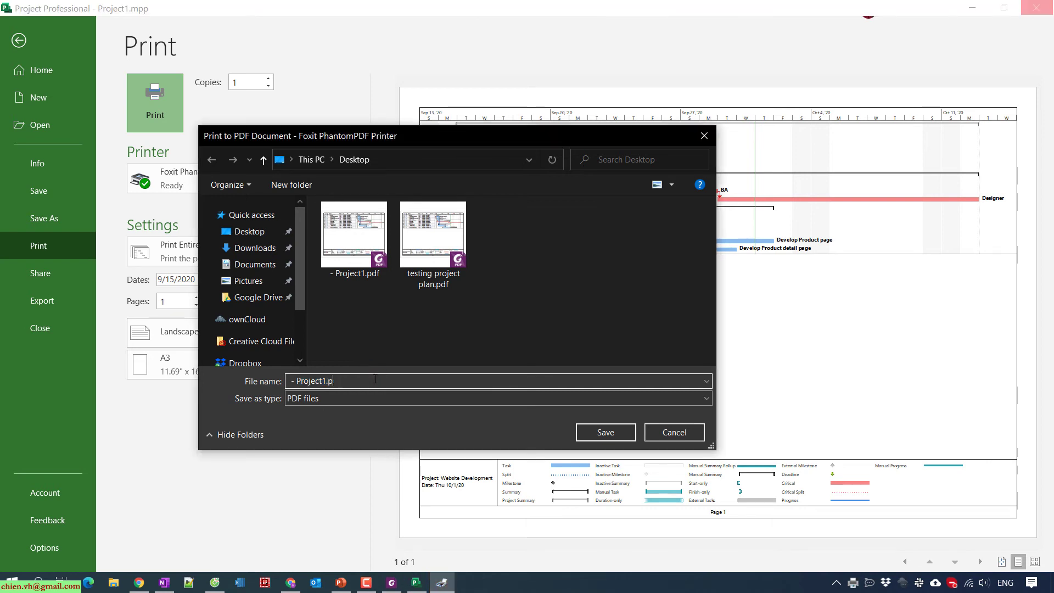
text(no table i)
text(fo)
key(Return)
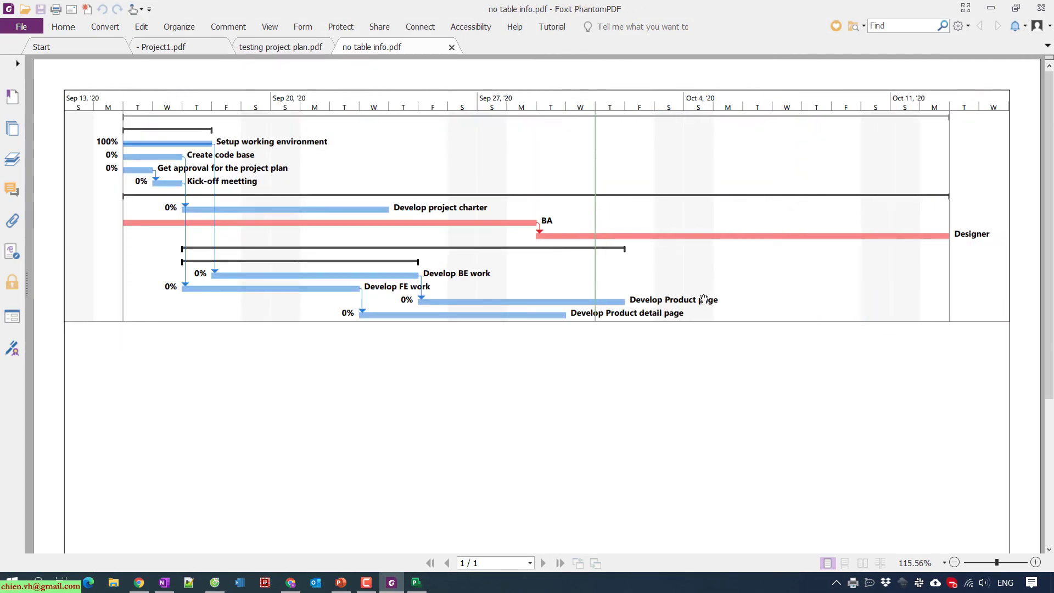
scroll(681, 304, down, 5)
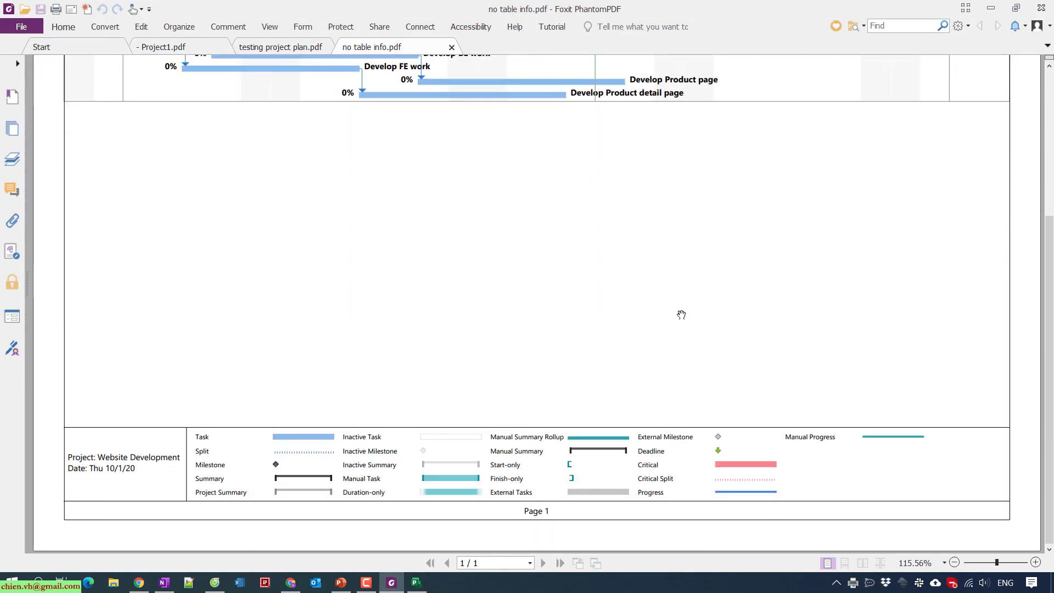
scroll(681, 304, up, 5)
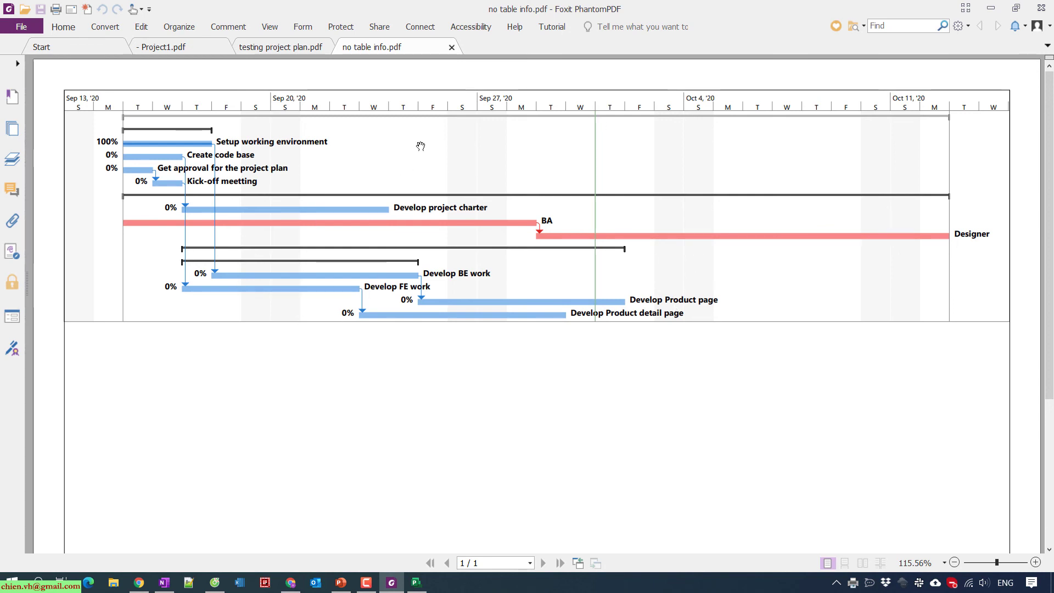
scroll(368, 281, down, 5)
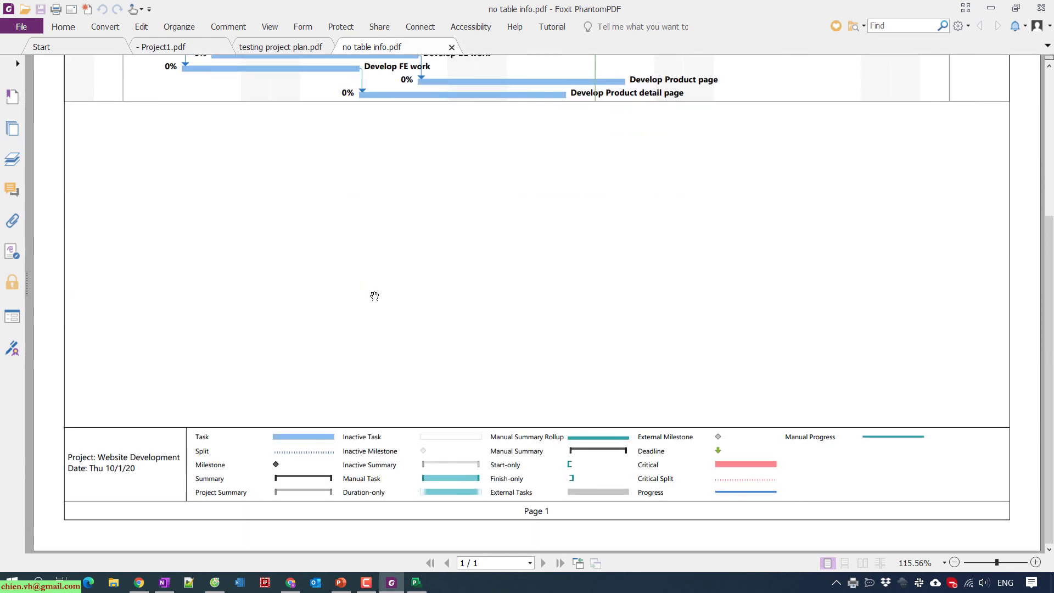
scroll(374, 295, up, 4)
scroll(375, 295, down, 2)
scroll(374, 295, down, 1)
scroll(395, 474, up, 2)
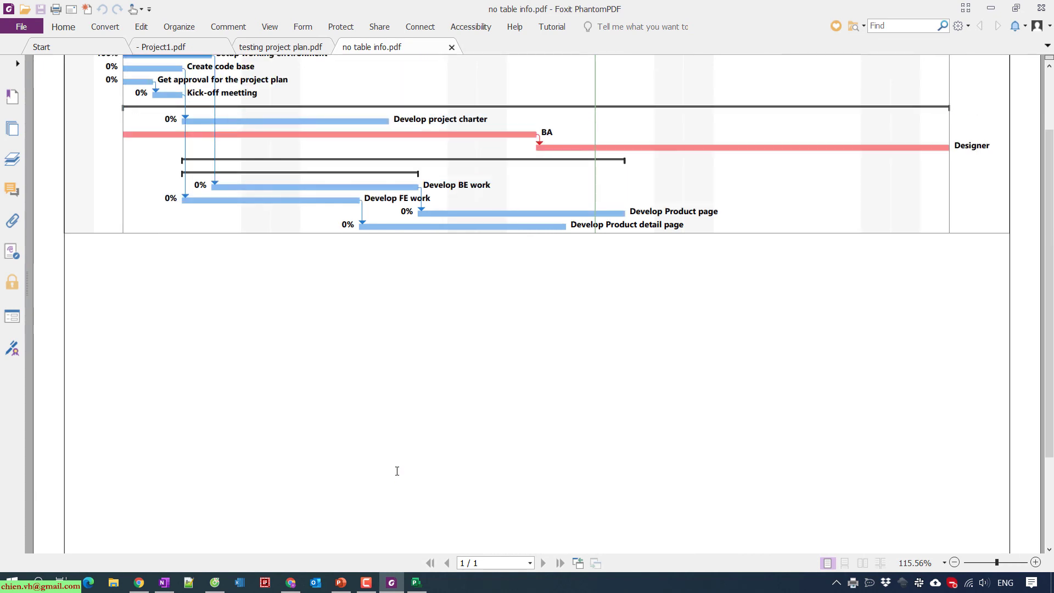
scroll(327, 247, down, 2)
scroll(379, 355, down, 1)
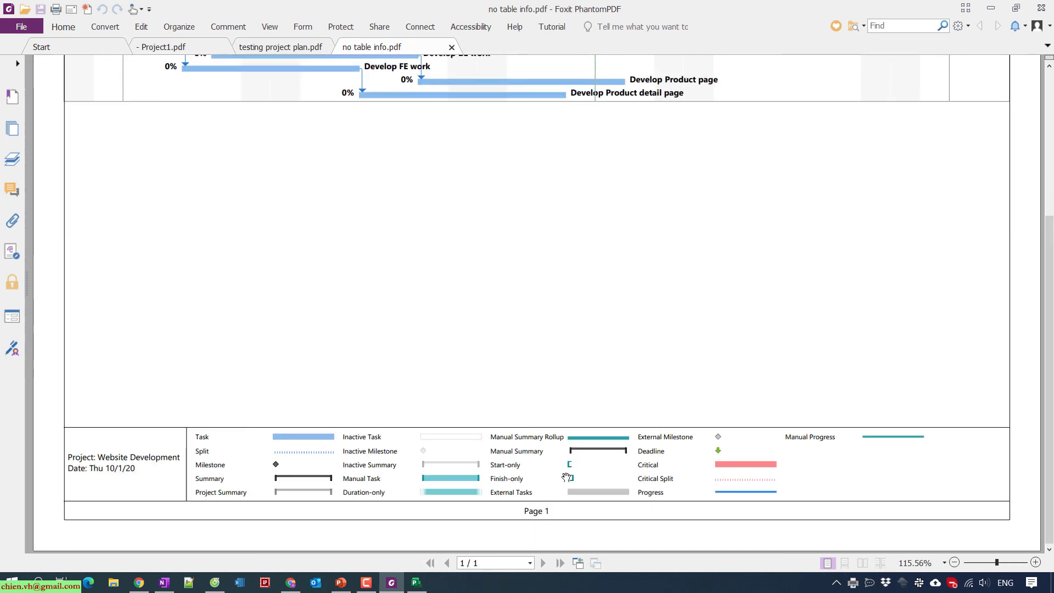
scroll(568, 462, up, 3)
scroll(568, 461, up, 2)
Minimize the PDF viewer and exit the print page back to the Gantt Chart view
click(994, 6)
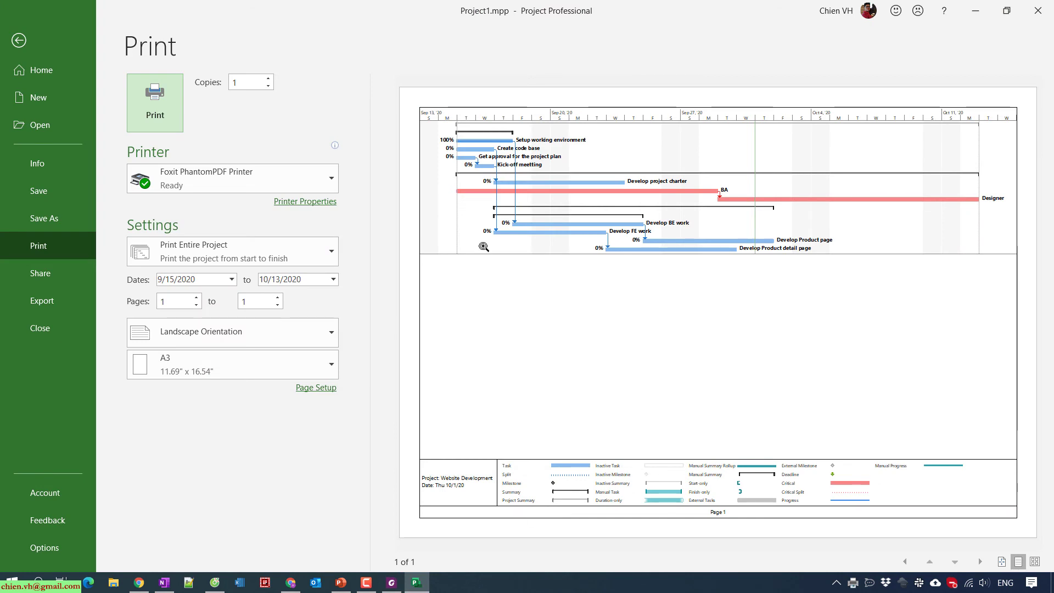
click(19, 38)
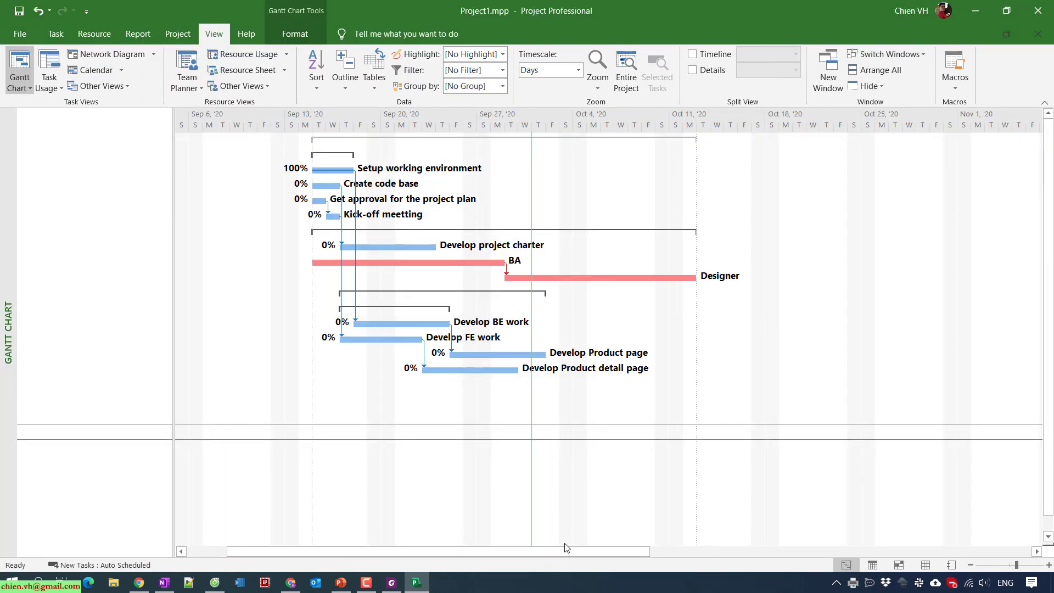